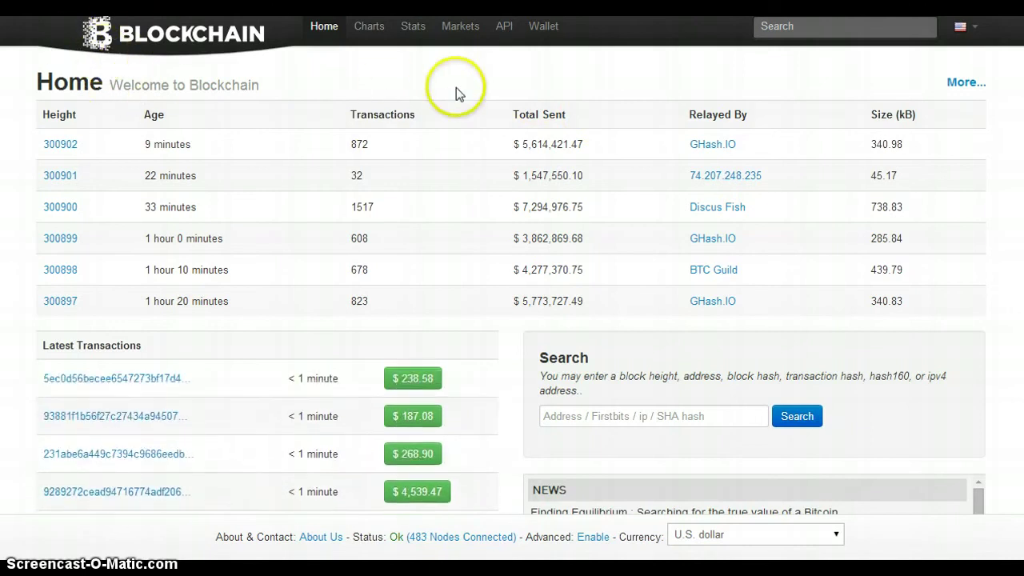
- Start a new Blockchain.info wallet and enter 'test' as the email
{"action": "left_click", "coordinate": [547, 36]}
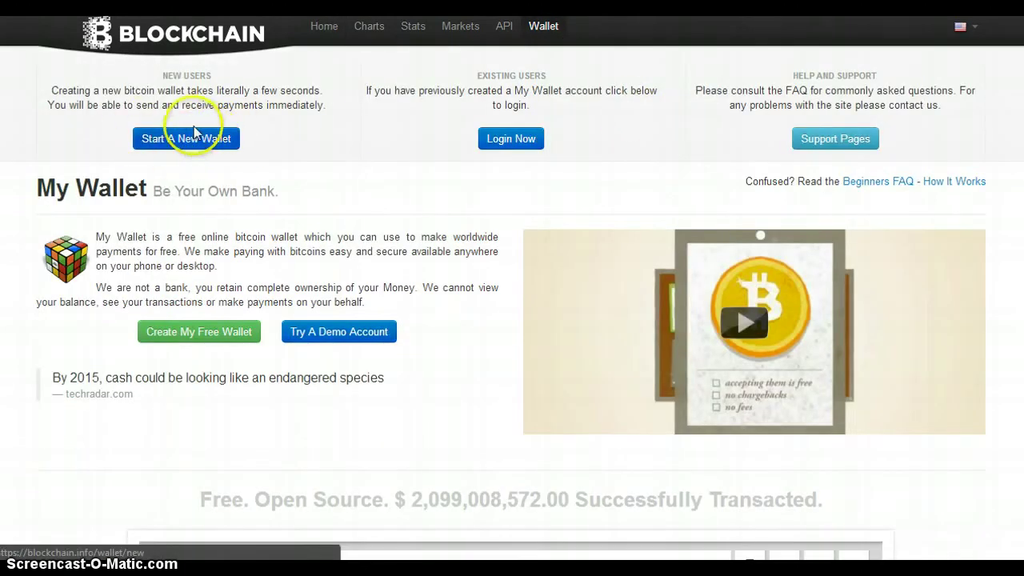
{"action": "left_click", "coordinate": [184, 144]}
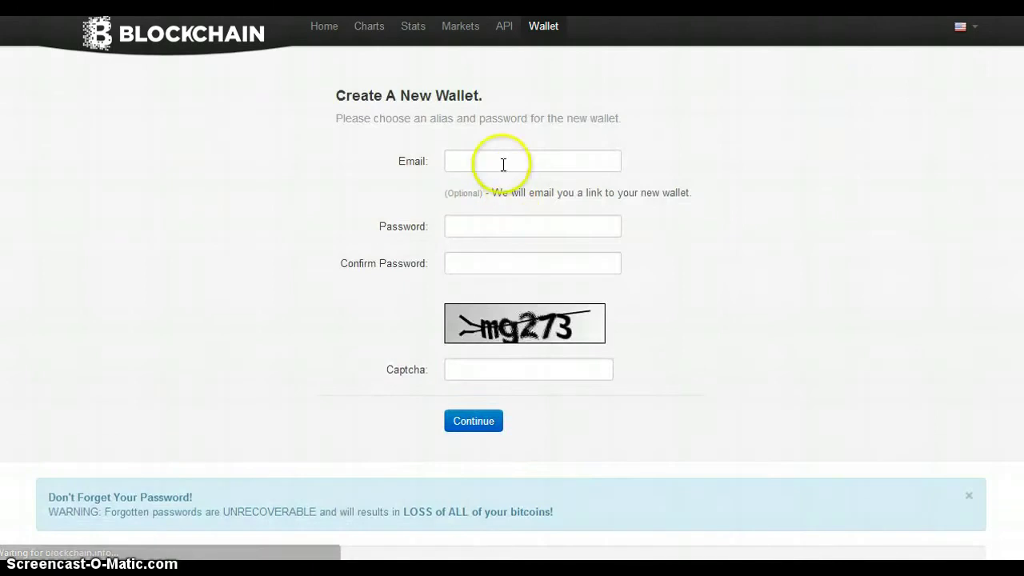
{"action": "left_click", "coordinate": [499, 160]}
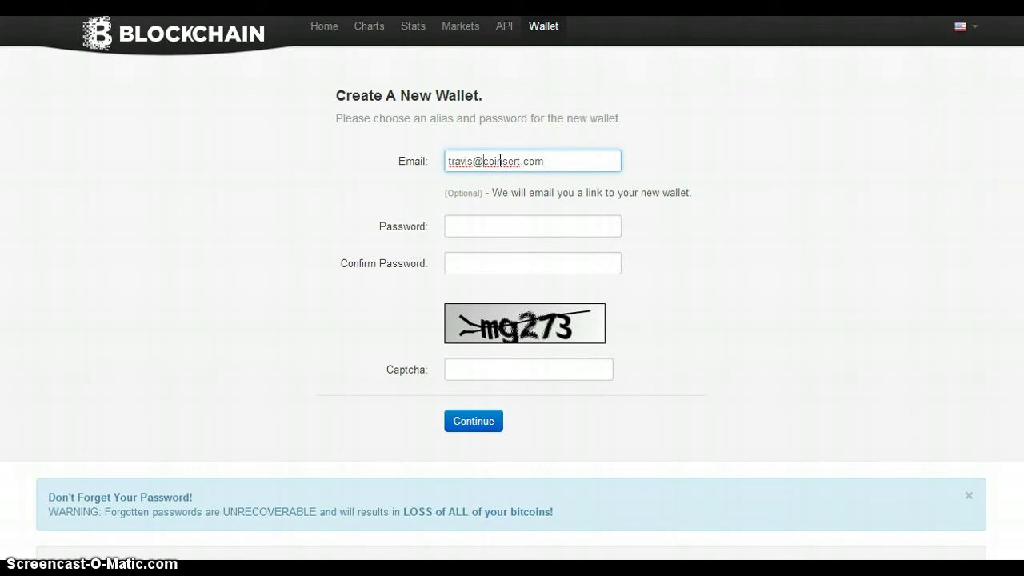
{"action": "type", "text": "test"}
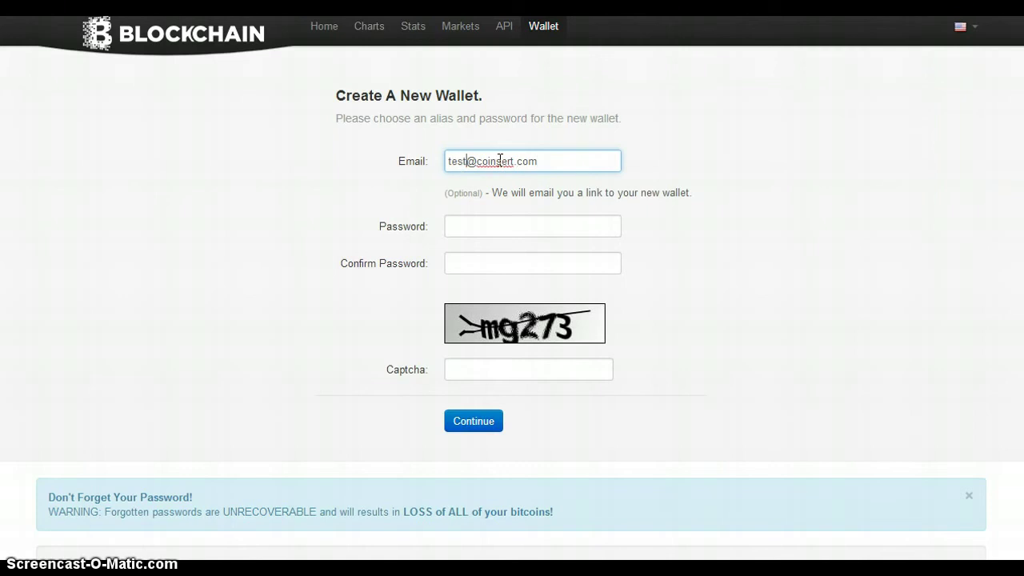
{"action": "key", "text": "Tab"}
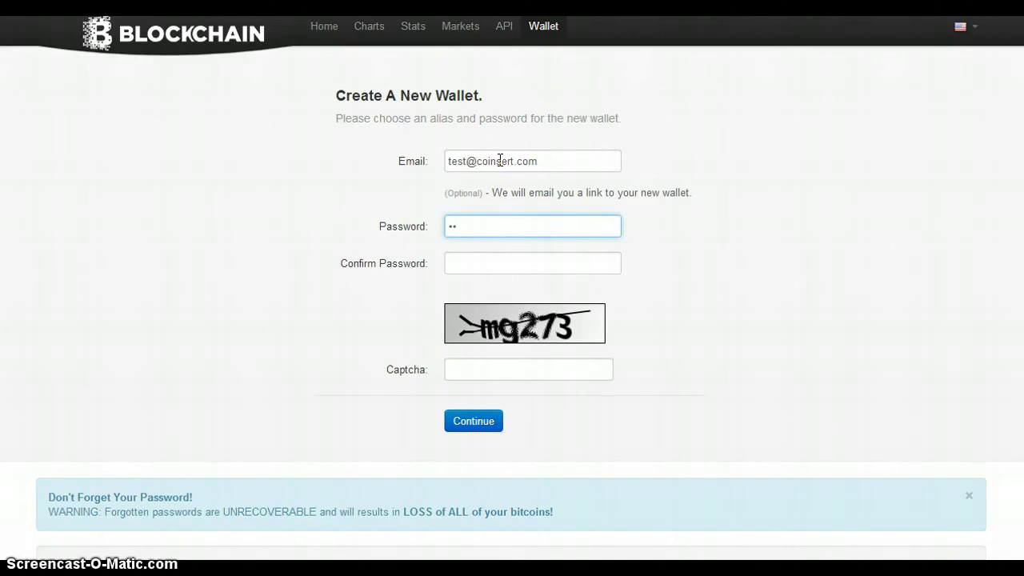
{"action": "key", "text": "Tab"}
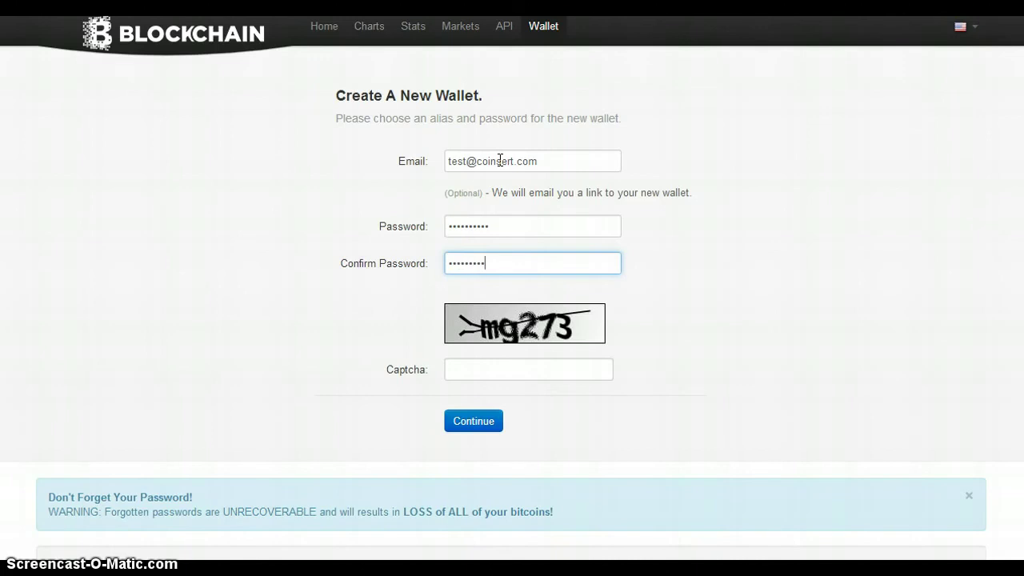
{"action": "key", "text": "Tab"}
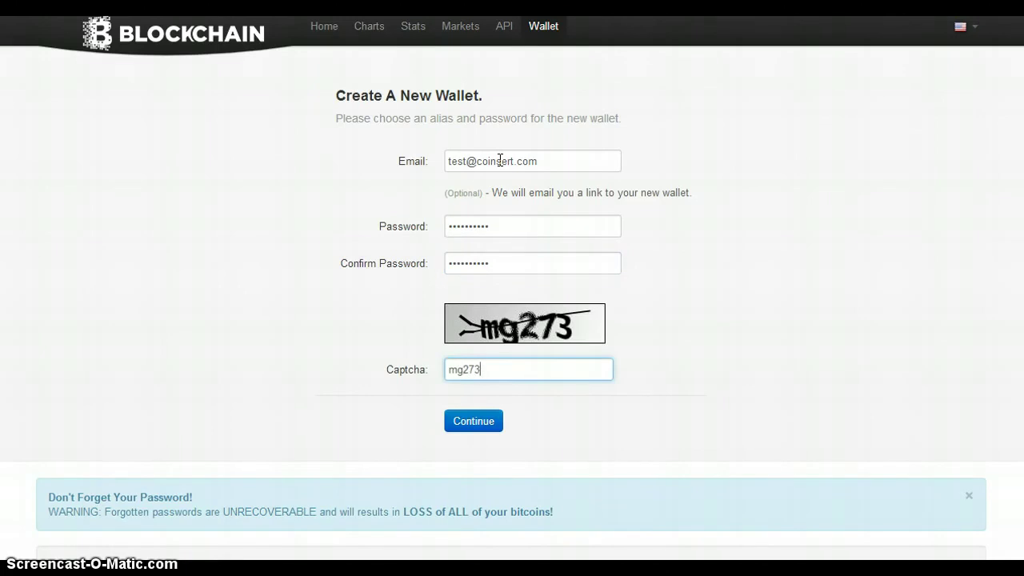
{"action": "left_click", "coordinate": [476, 427]}
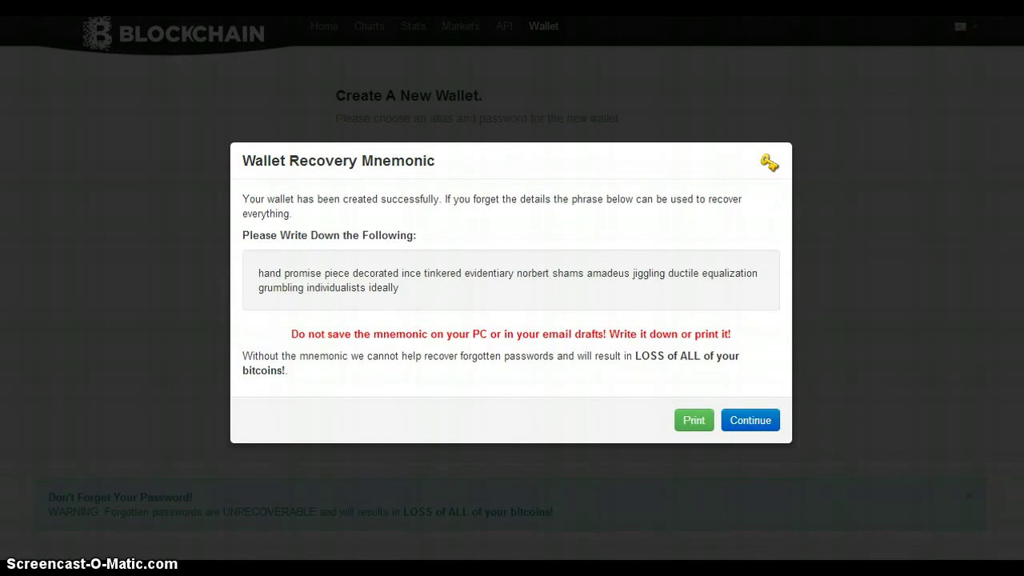
- Paste the wallet recovery mnemonic phrase into the untitled Notepad note
{"action": "left_click_drag", "start_coordinate": [399, 288], "coordinate": [248, 280]}
{"action": "key", "text": "ctrl+c"}
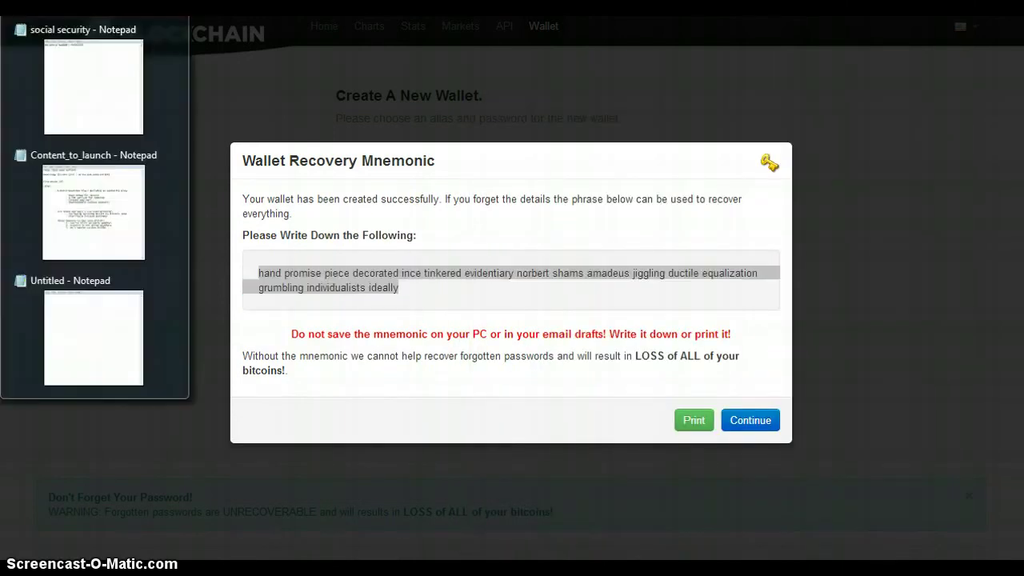
{"action": "left_click", "coordinate": [53, 303]}
{"action": "key", "text": "ctrl+v"}
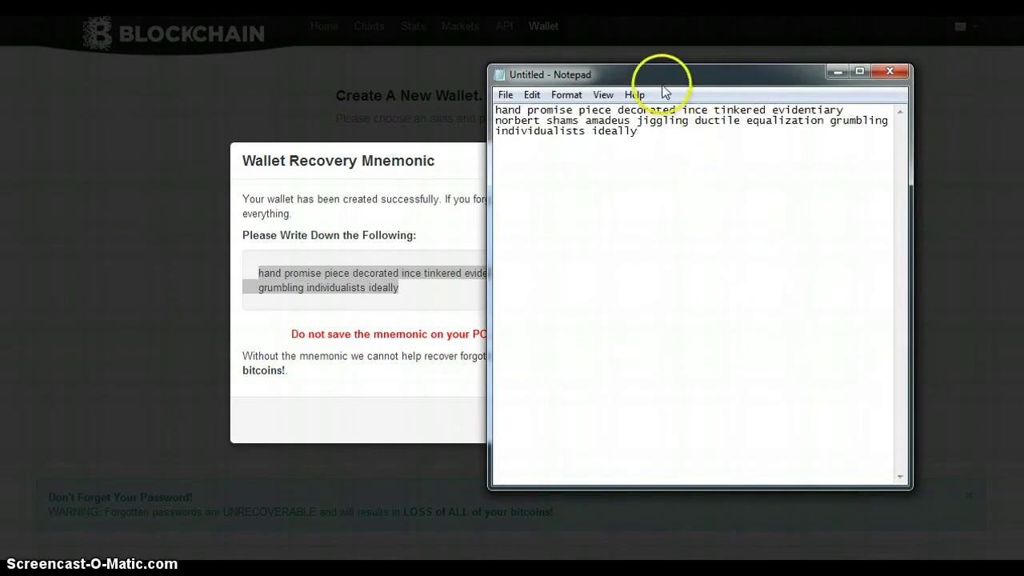
{"action": "left_click_drag", "start_coordinate": [662, 84], "coordinate": [1023, 152]}
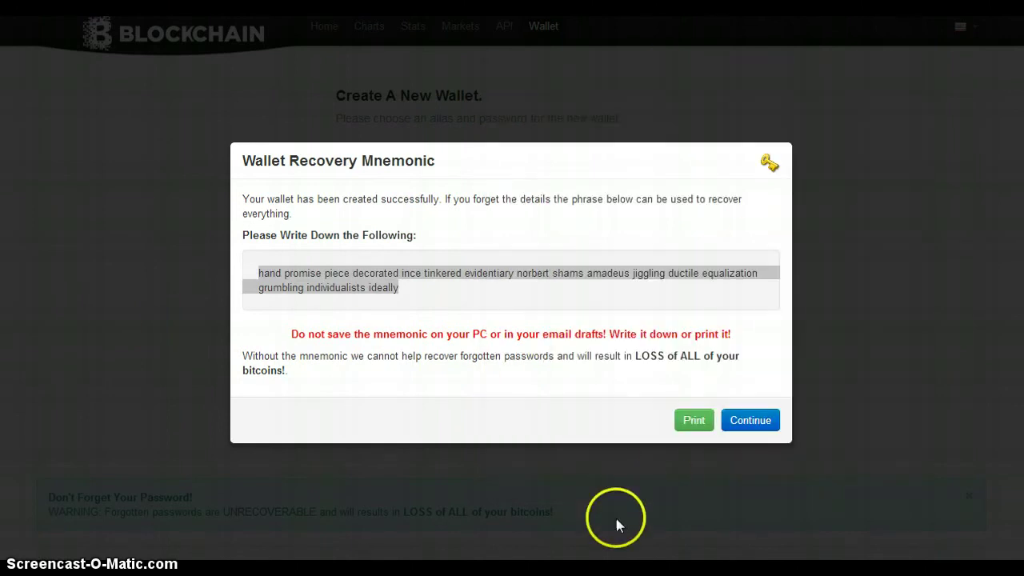
{"action": "left_click", "coordinate": [421, 295]}
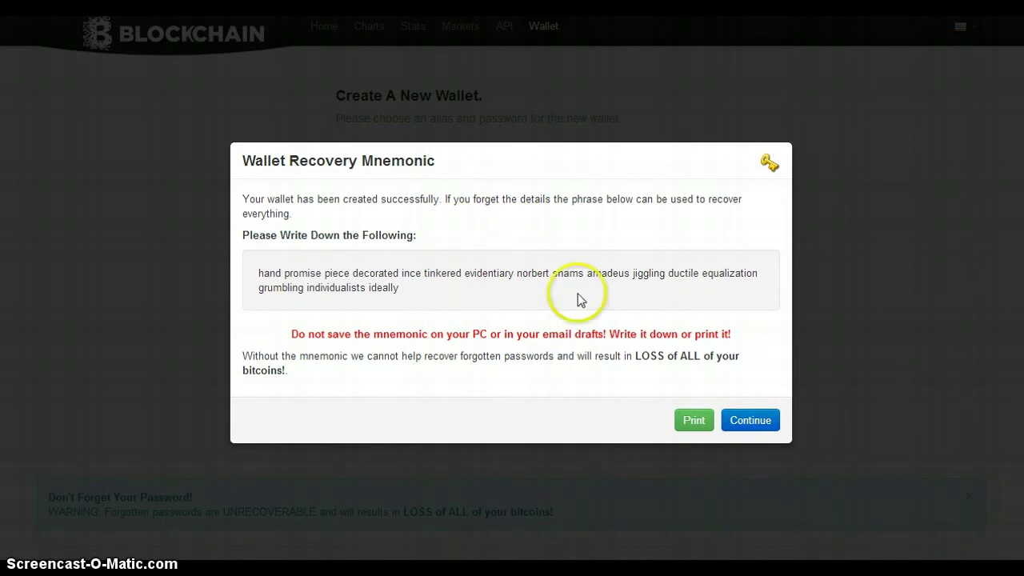
- Continue to the login page and copy the prefilled wallet identifier into the Notepad note
{"action": "left_click", "coordinate": [750, 421]}
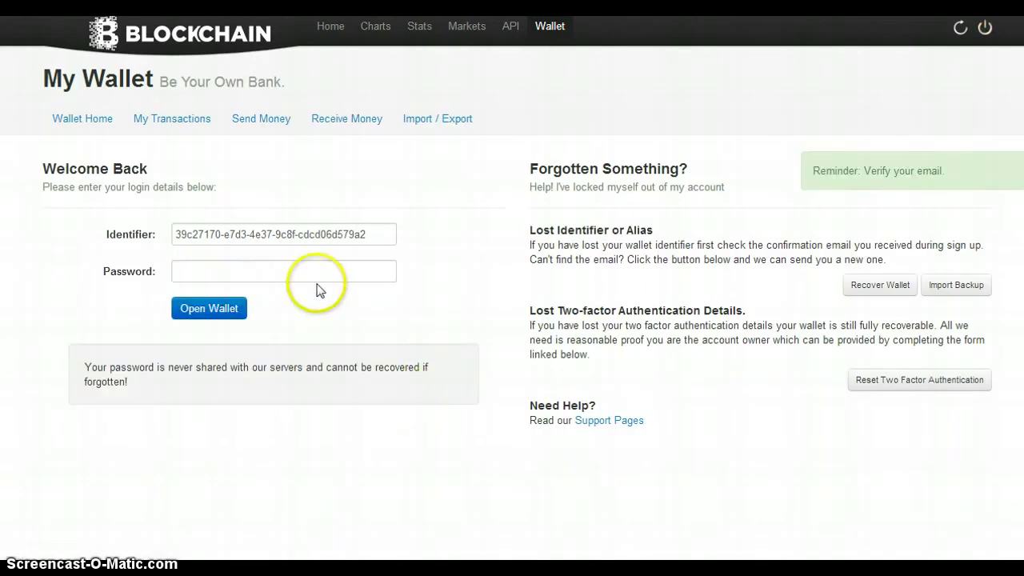
{"action": "triple_click", "coordinate": [317, 234]}
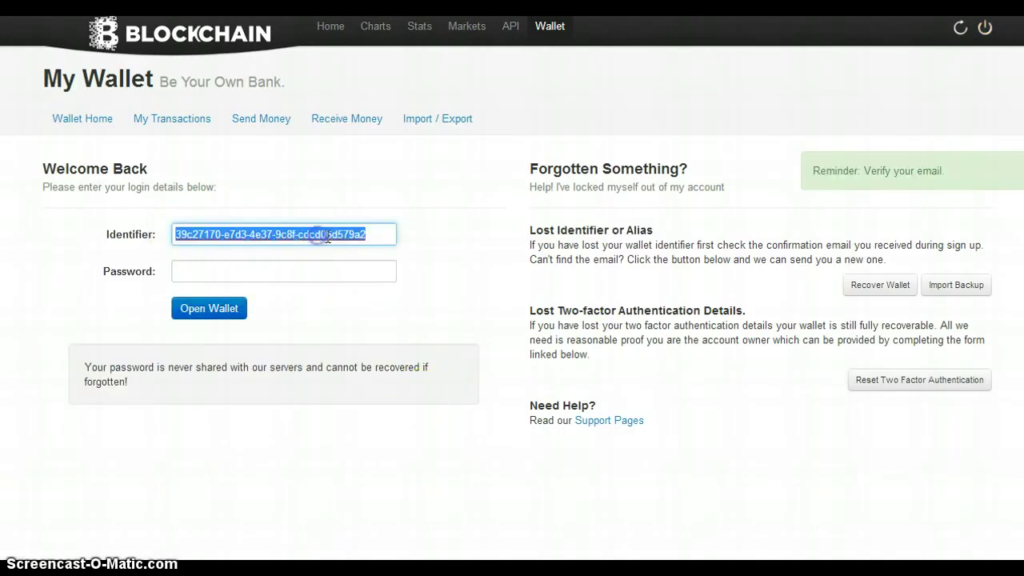
{"action": "key", "text": "alt+Tab"}
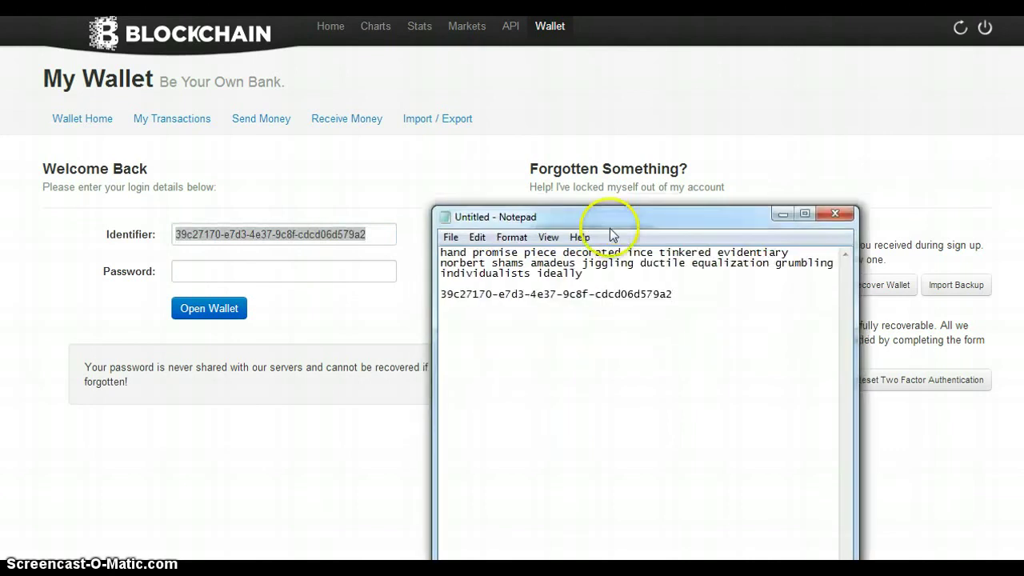
{"action": "left_click_drag", "start_coordinate": [629, 211], "coordinate": [635, 126]}
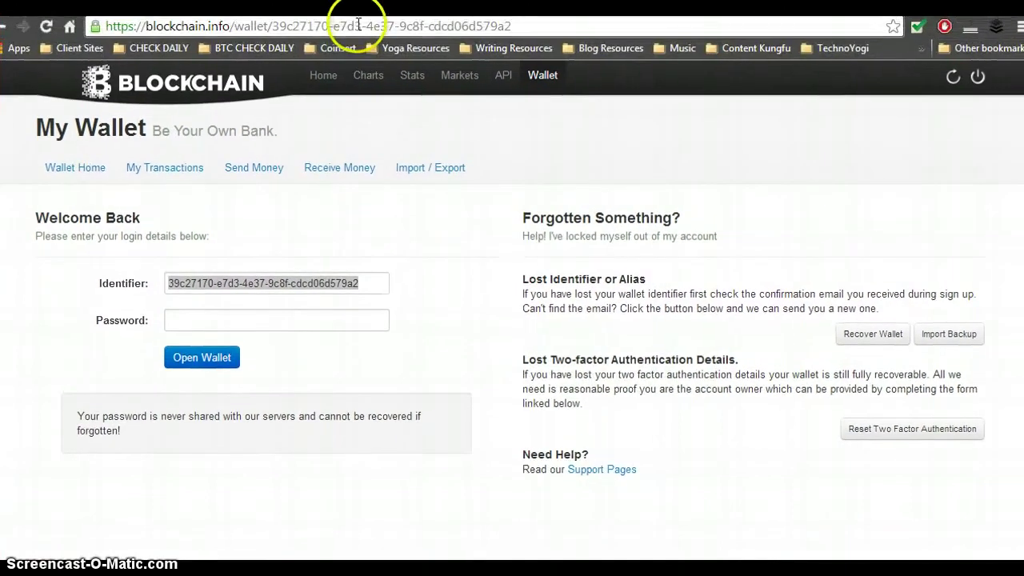
{"action": "left_click_drag", "start_coordinate": [272, 25], "coordinate": [564, 17]}
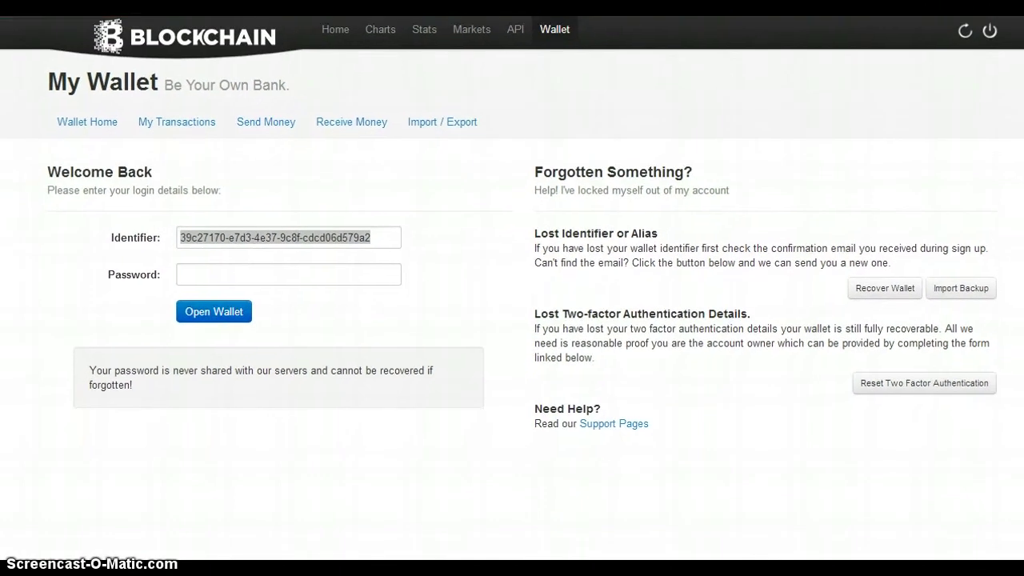
- Log in with the wallet password and select the new bitcoin receiving address
{"action": "left_click", "coordinate": [331, 274]}
{"action": "type", "text": "p"}
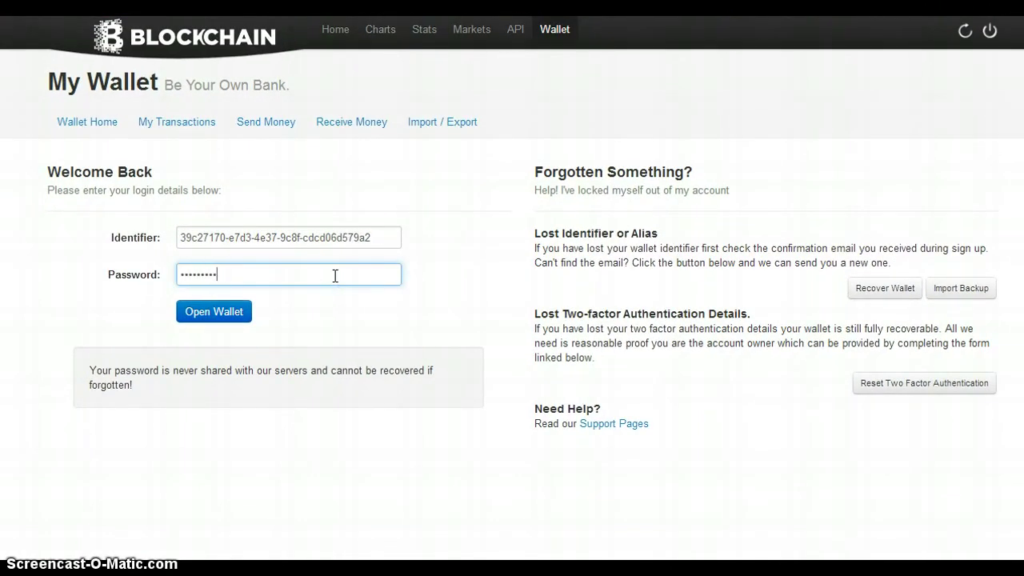
{"action": "key", "text": "Return"}
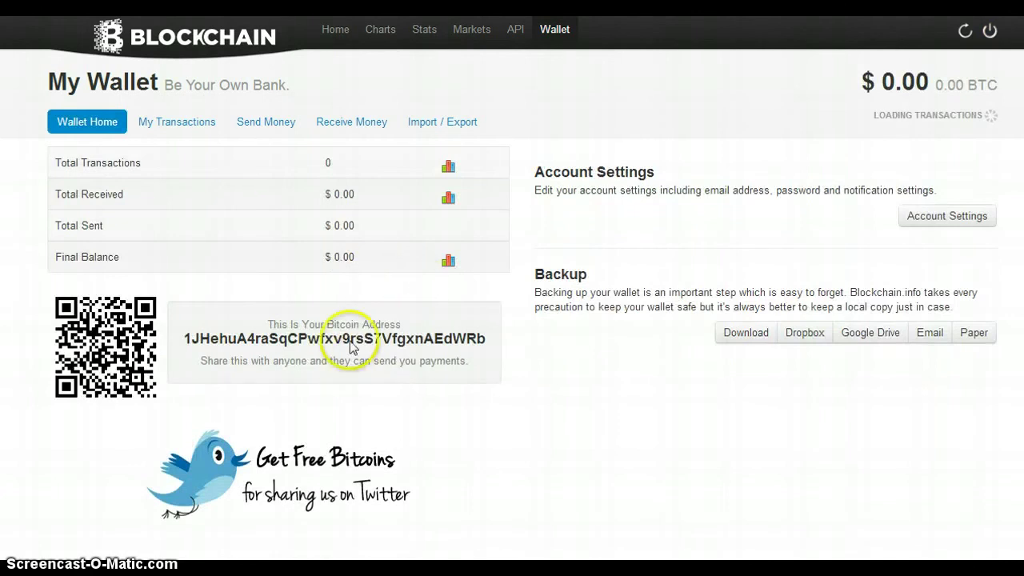
{"action": "left_click", "coordinate": [346, 336]}
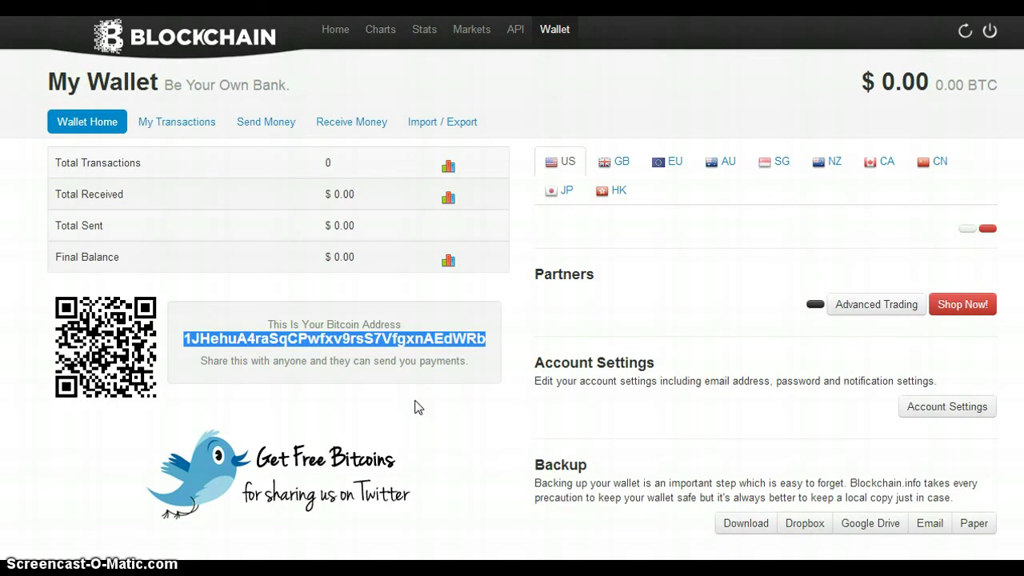
{"action": "left_click", "coordinate": [346, 357]}
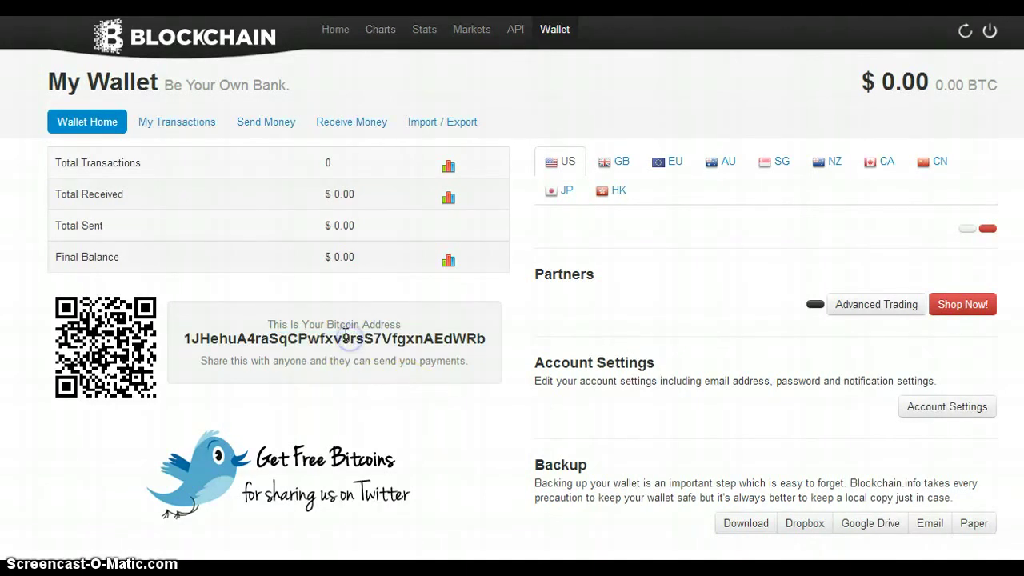
{"action": "left_click", "coordinate": [284, 126]}
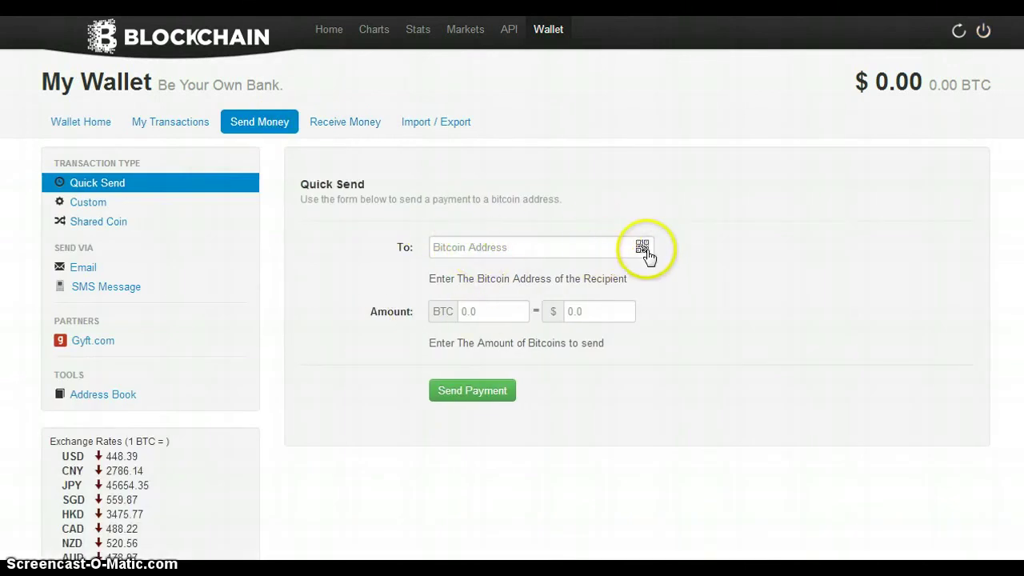
{"action": "left_click", "coordinate": [472, 311]}
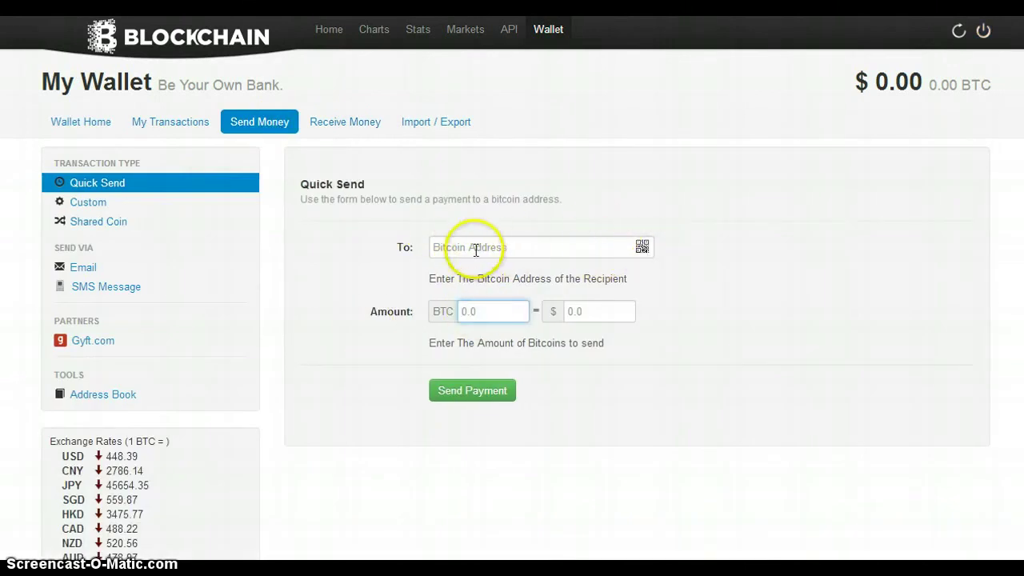
{"action": "left_click", "coordinate": [590, 311]}
{"action": "left_click", "coordinate": [496, 314]}
{"action": "type", "text": ".05"}
{"action": "key", "text": "BackSpace"}
{"action": "key", "text": "BackSpace"}
{"action": "key", "text": "BackSpace"}
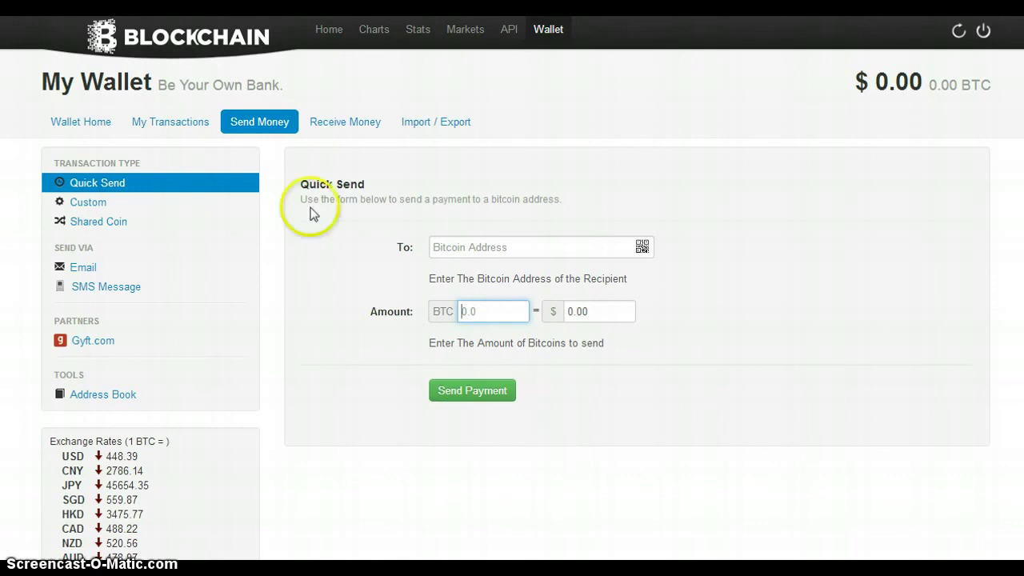
{"action": "left_click", "coordinate": [93, 128]}
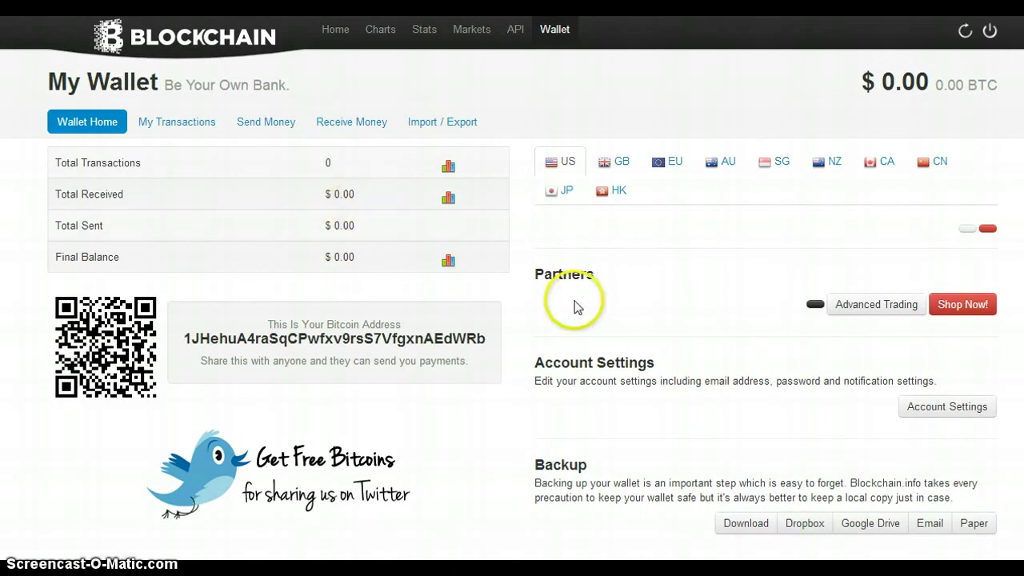
{"action": "left_click", "coordinate": [679, 405]}
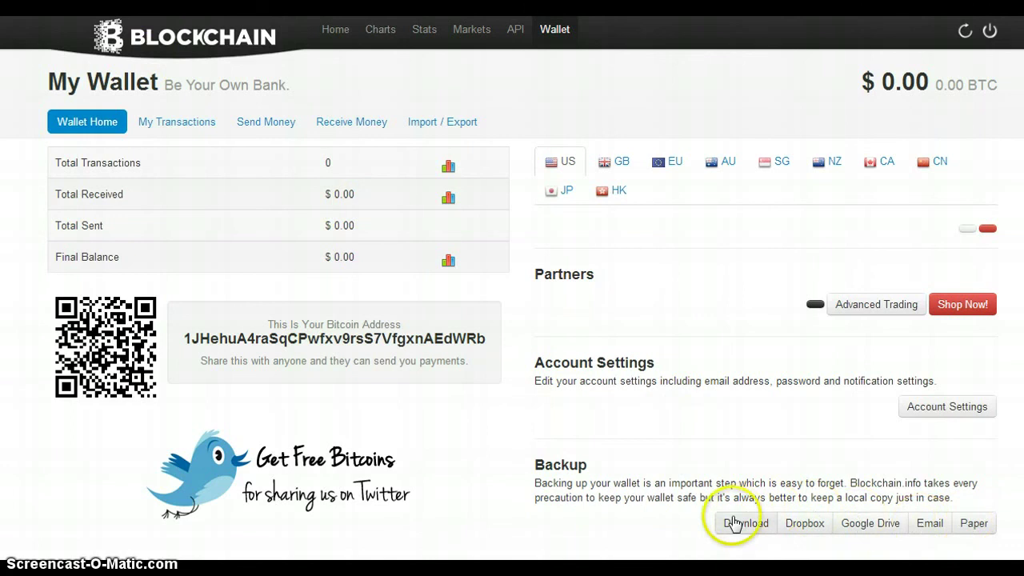
{"action": "left_click", "coordinate": [201, 124]}
{"action": "left_click", "coordinate": [248, 131]}
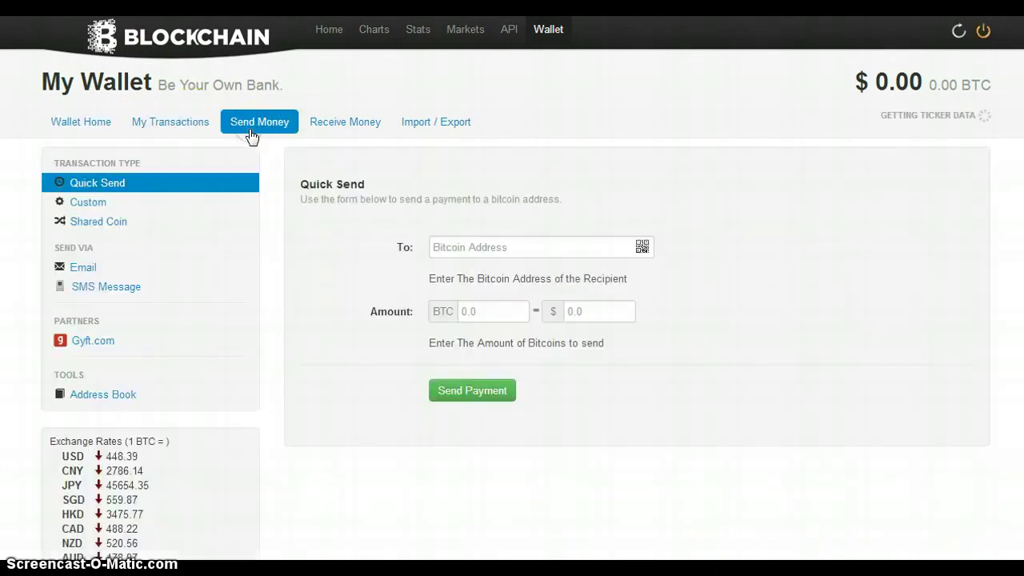
{"action": "left_click", "coordinate": [345, 128]}
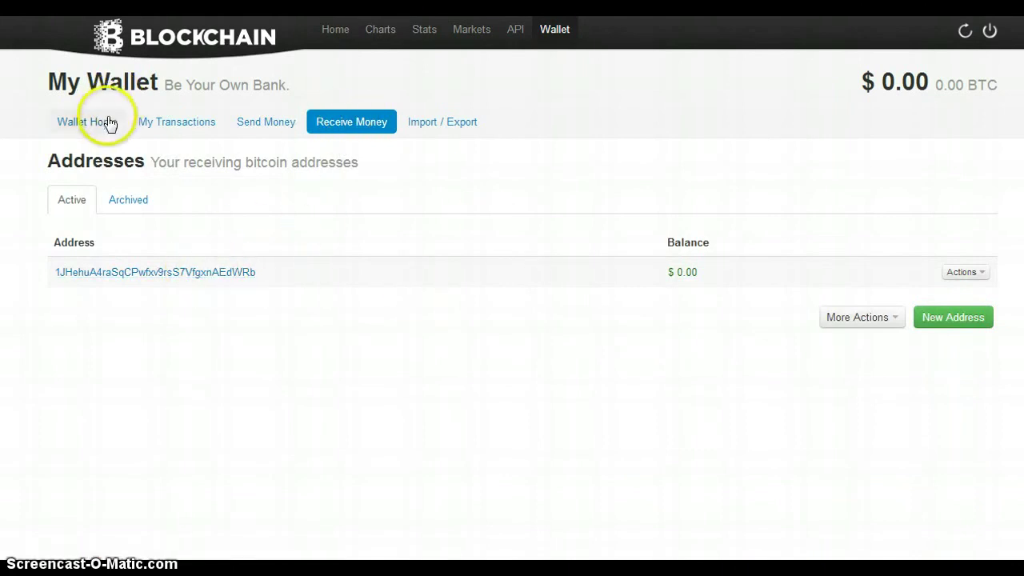
{"action": "left_click", "coordinate": [171, 131]}
{"action": "left_click", "coordinate": [90, 123]}
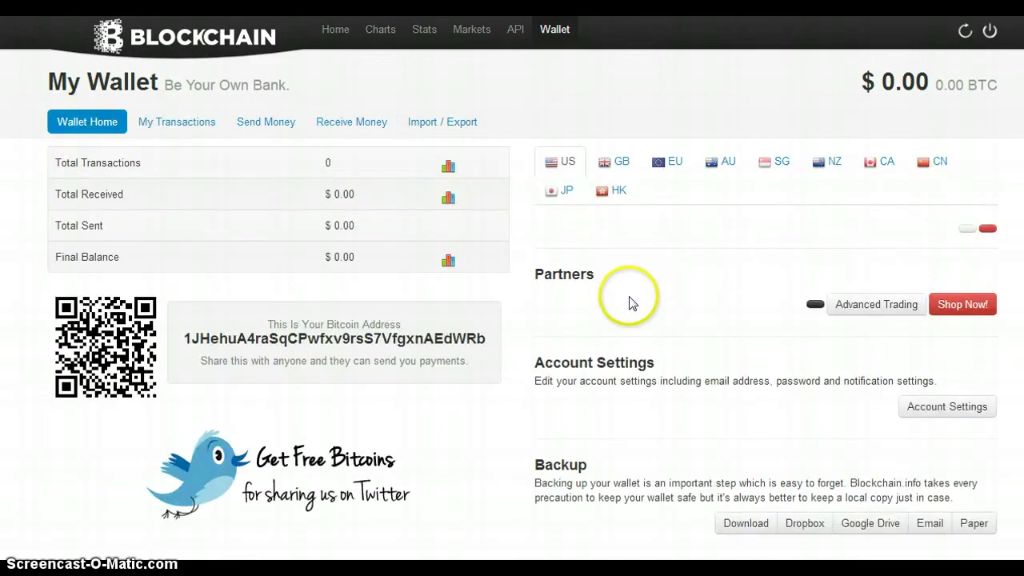